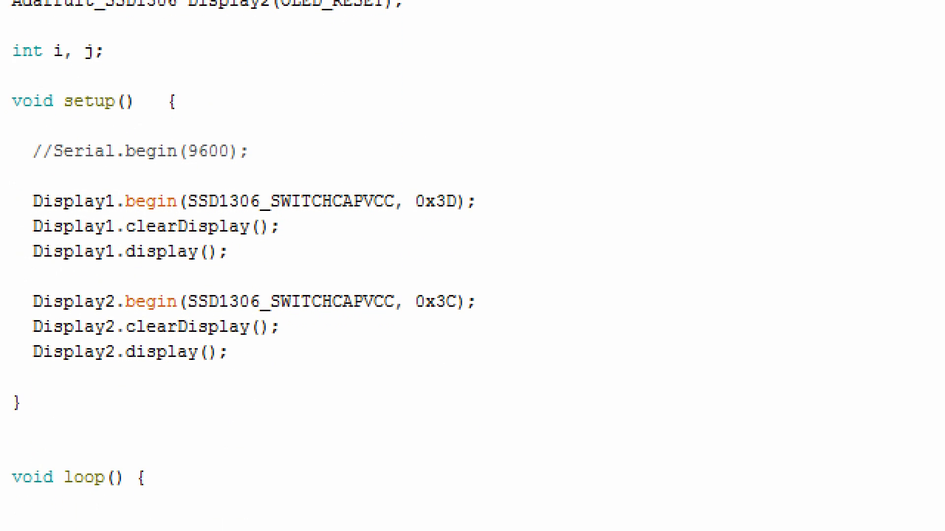
scroll(473, 266, "down", 5)
scroll(472, 266, "down", 3)
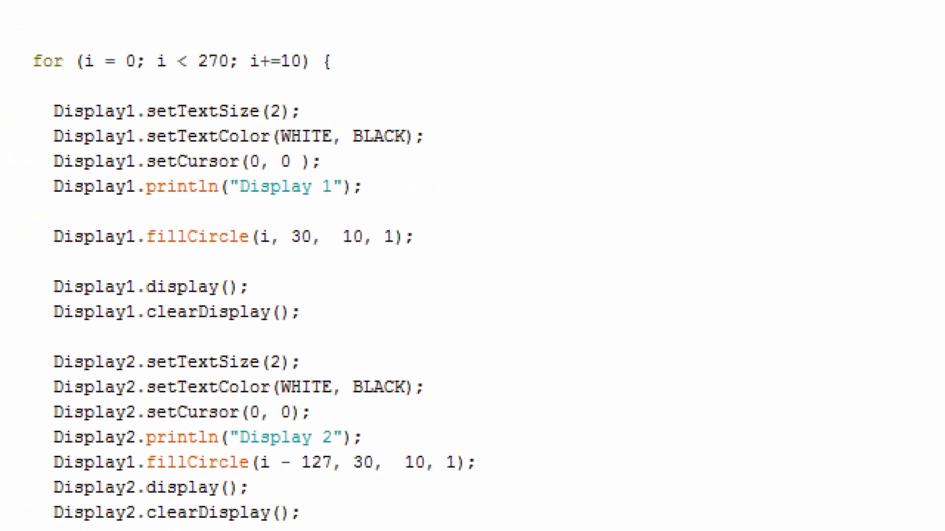
scroll(472, 266, "up", 3)
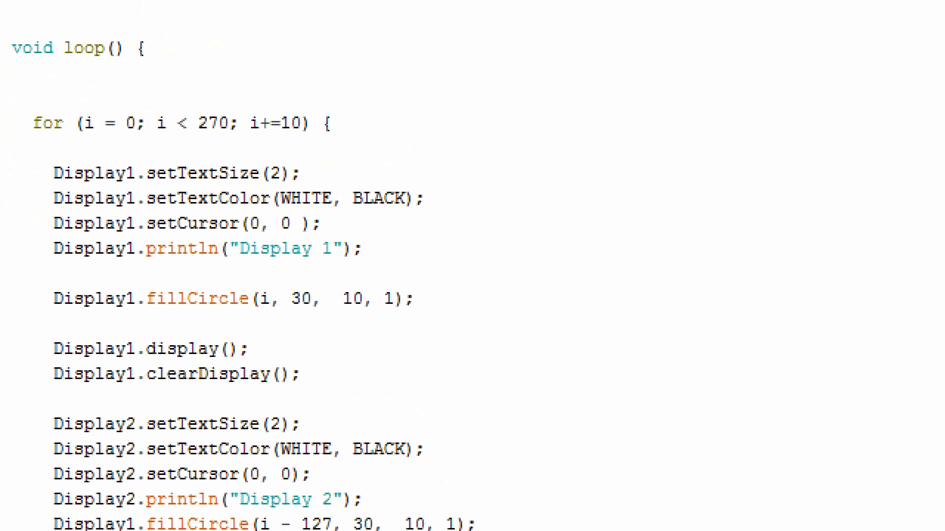
scroll(473, 266, "down", 3)
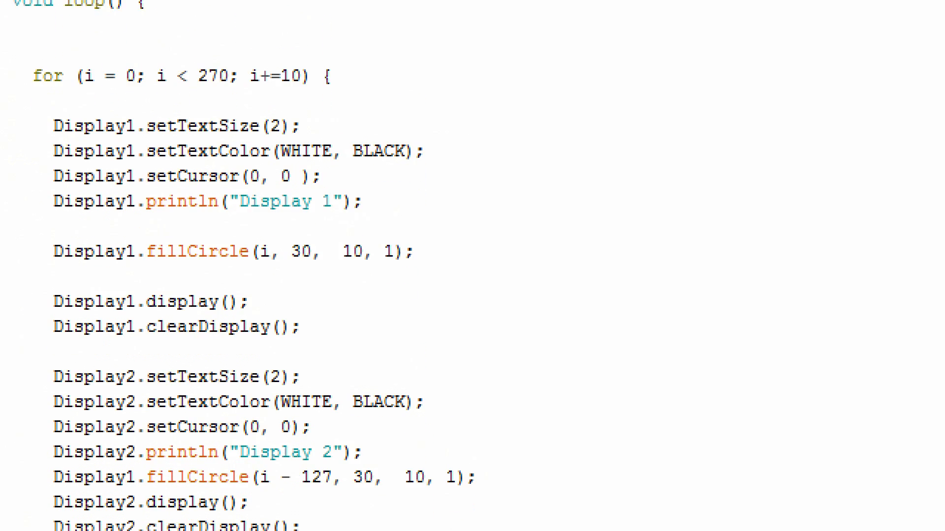